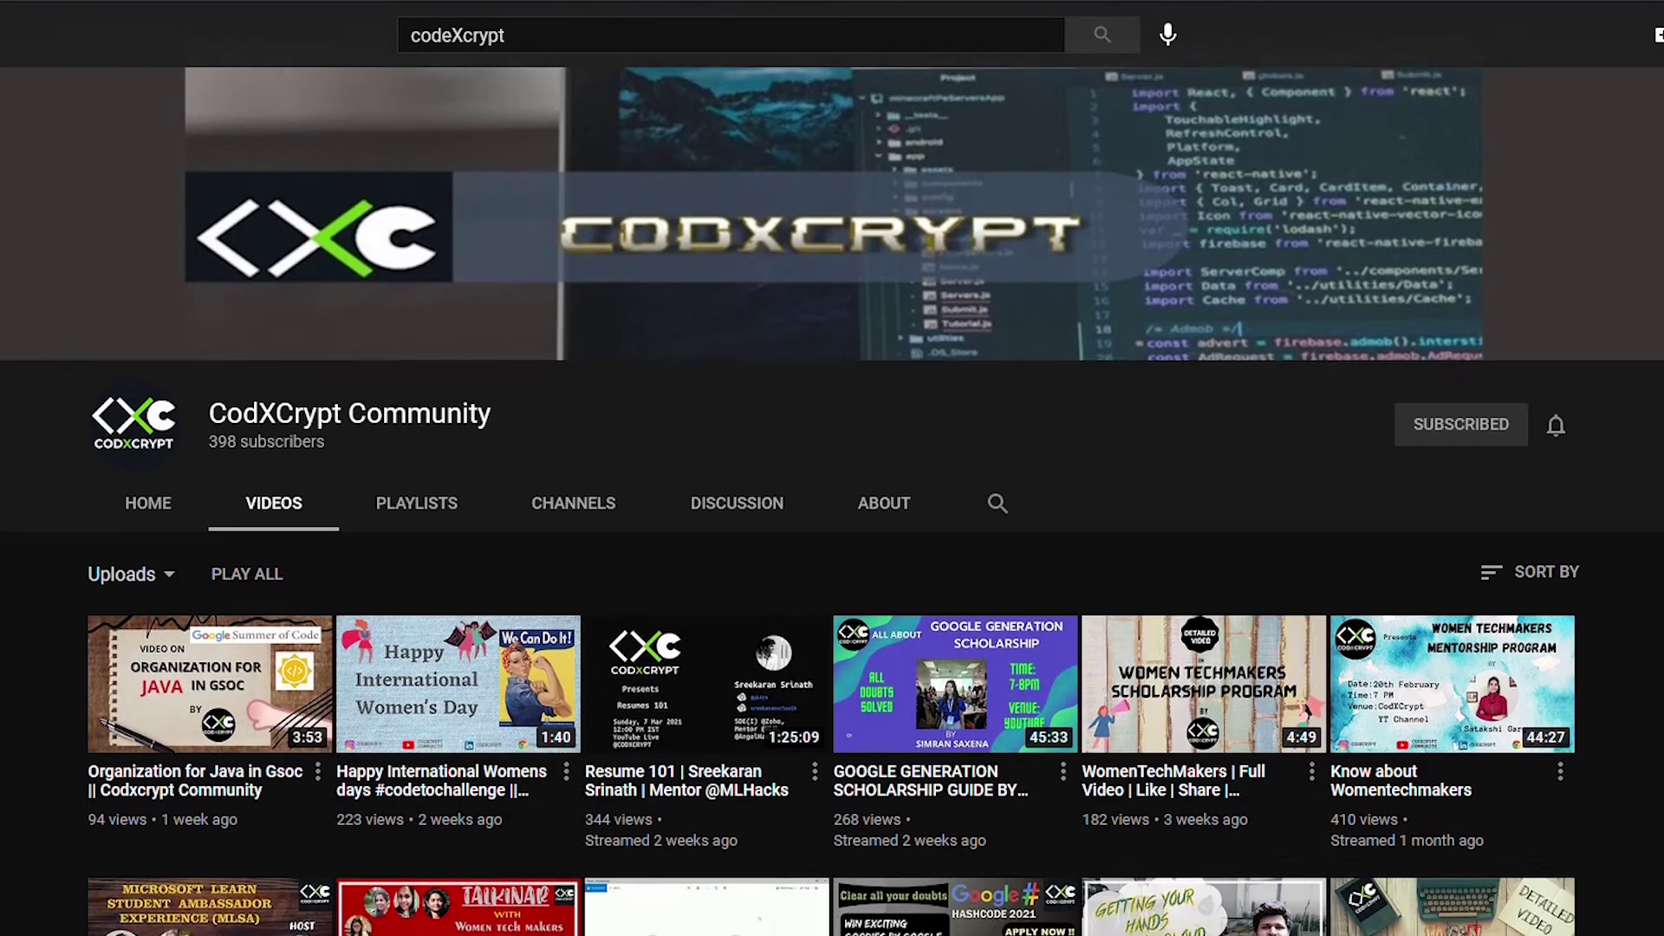
{"action": "scroll", "coordinate": [833, 521], "scroll_direction": "down", "scroll_amount": 4}
{"action": "scroll", "coordinate": [832, 520], "scroll_direction": "down", "scroll_amount": 3}
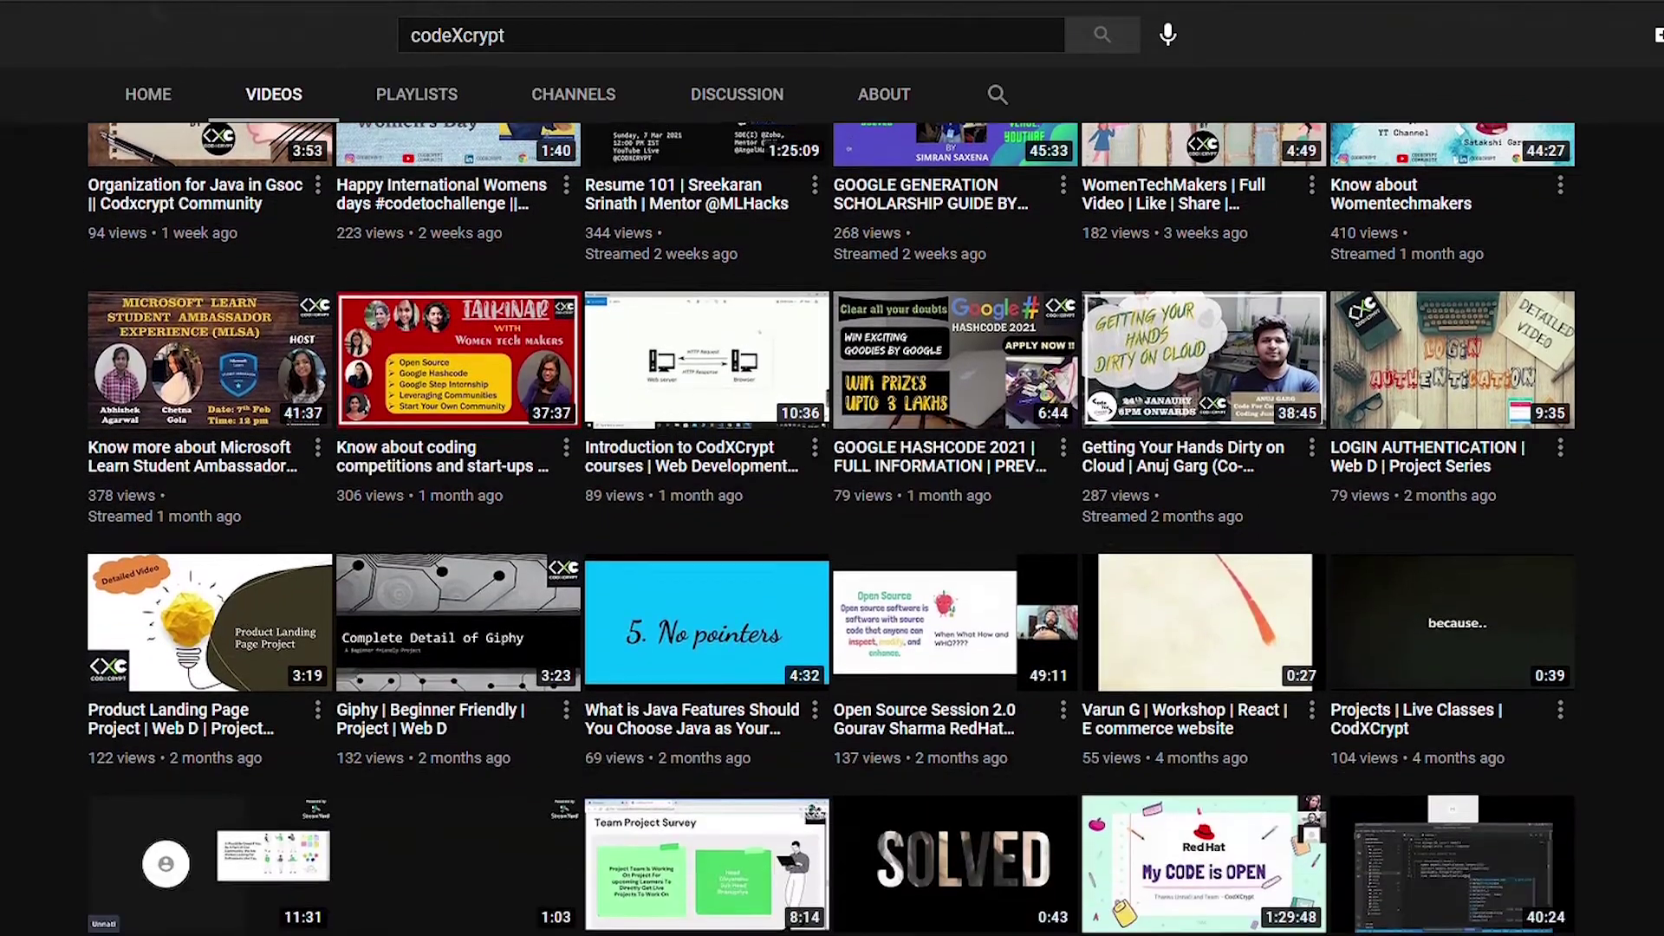